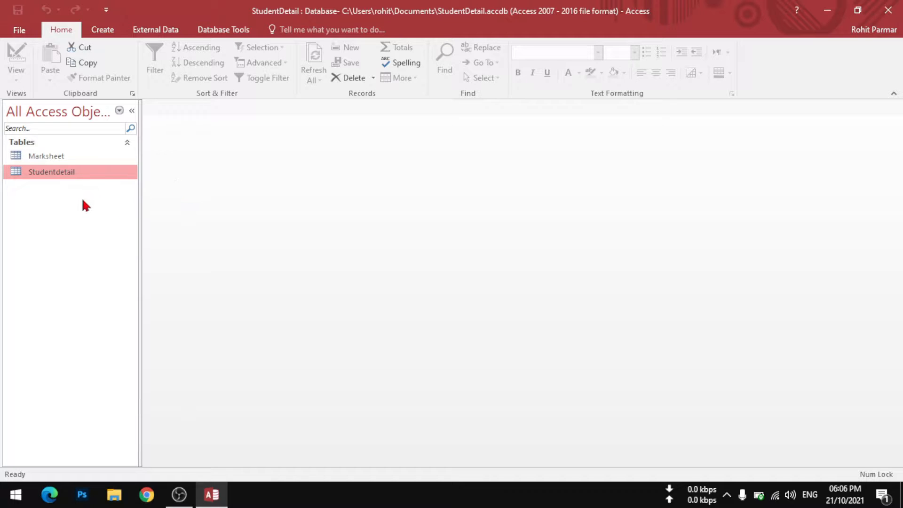
Open the Studentdetail table, then create a new query in design view with Studentdetail as its source table.
double_click(62, 174)
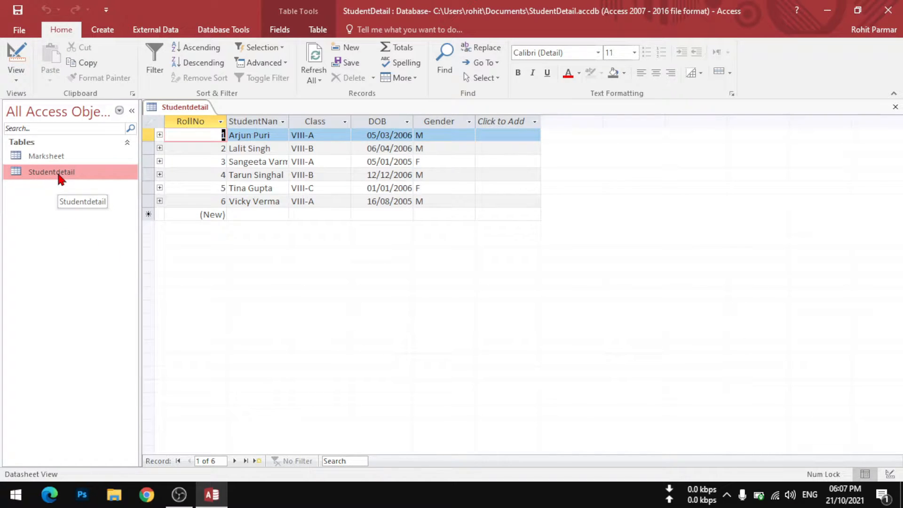
left_click(102, 29)
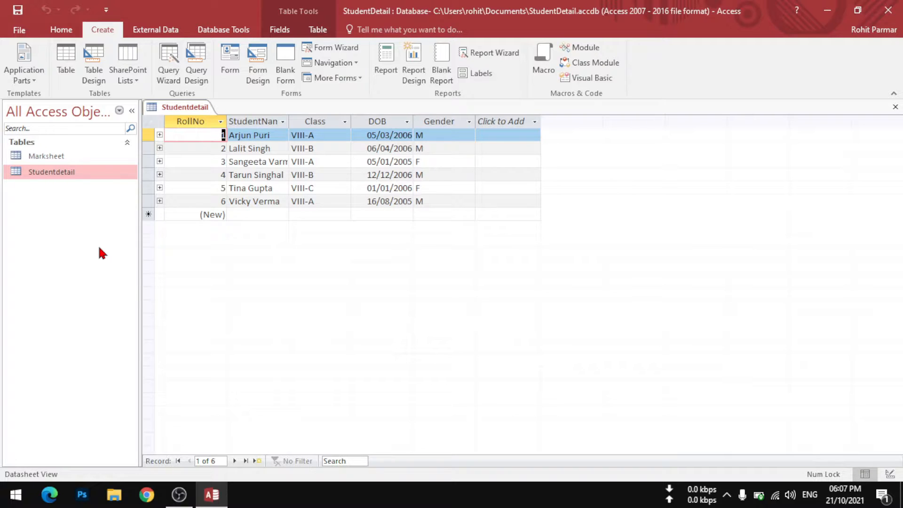
left_click(197, 76)
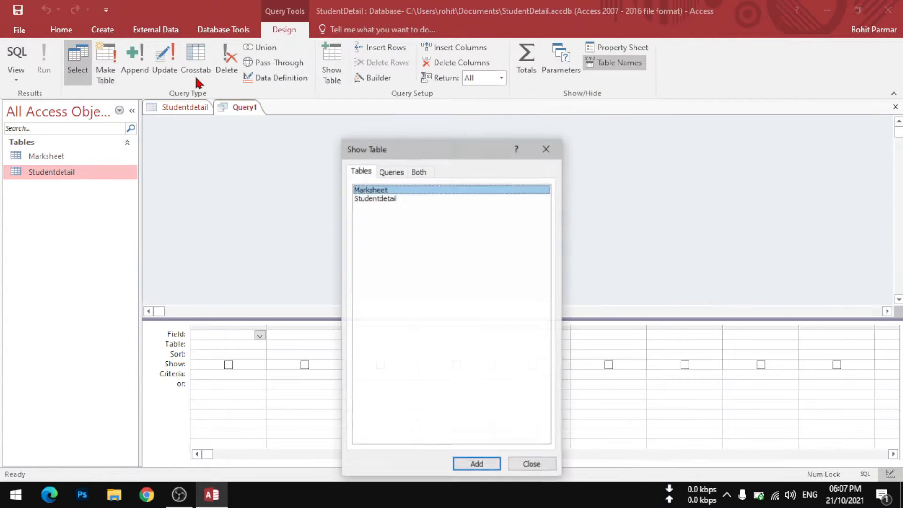
left_click_drag(407, 155, 450, 67)
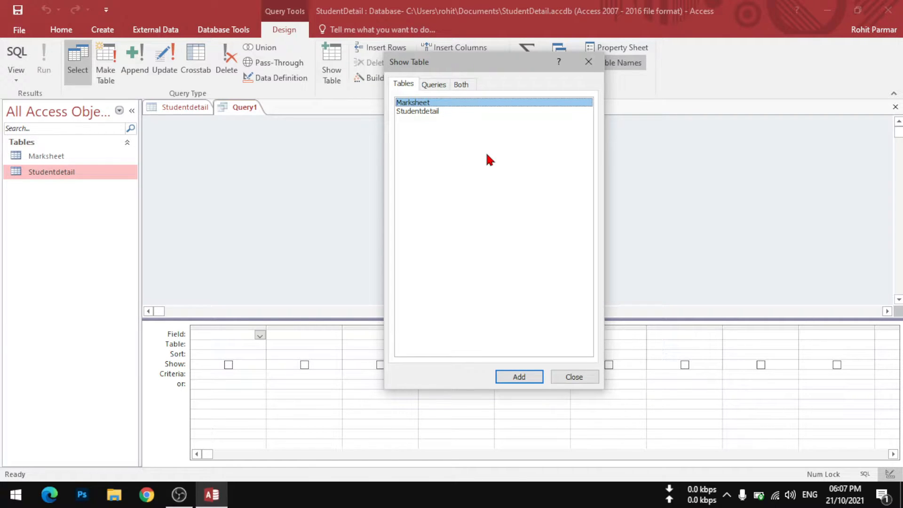
left_click(428, 111)
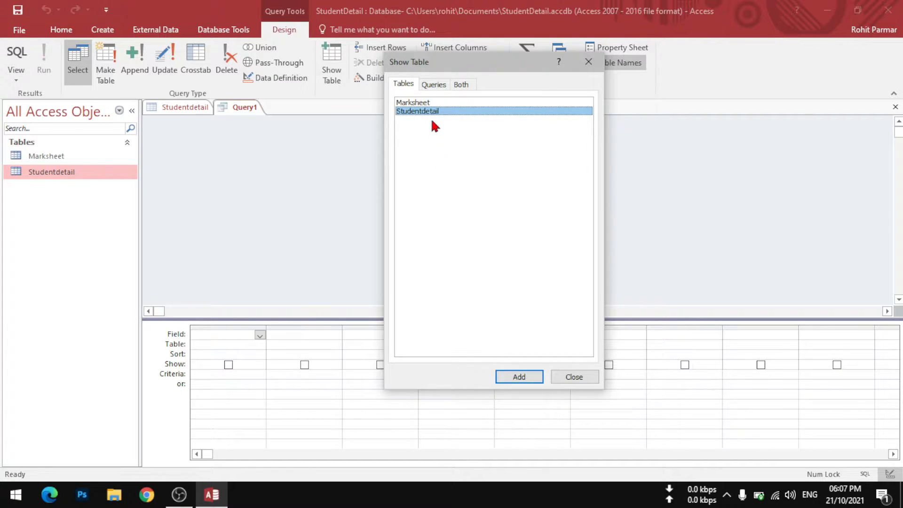
left_click(519, 377)
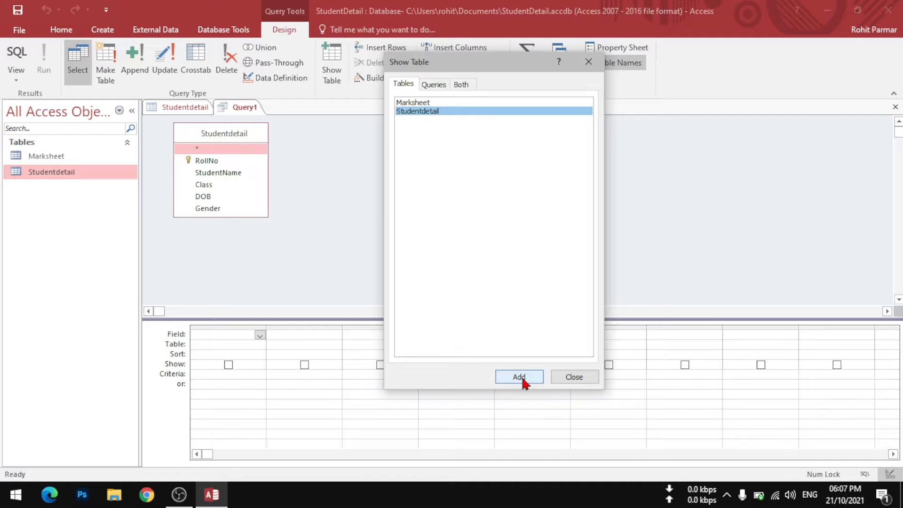
left_click(574, 377)
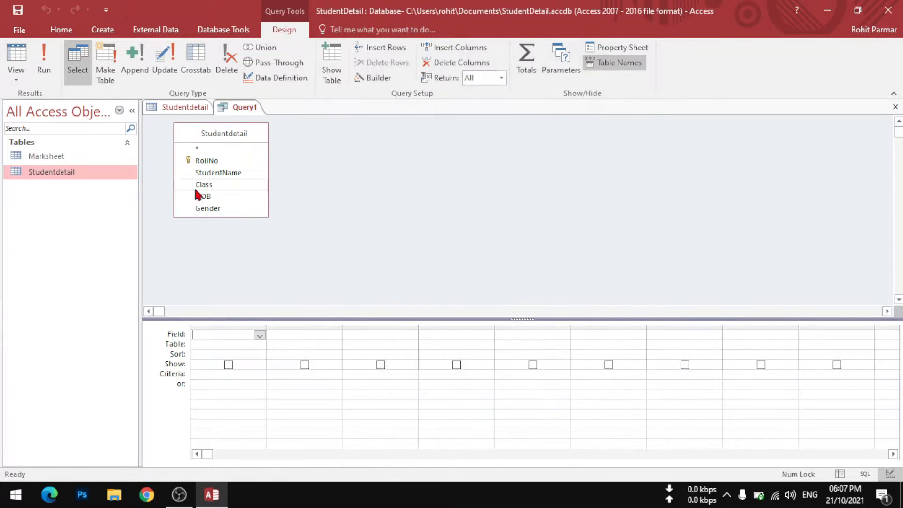
left_click_drag(214, 134, 334, 138)
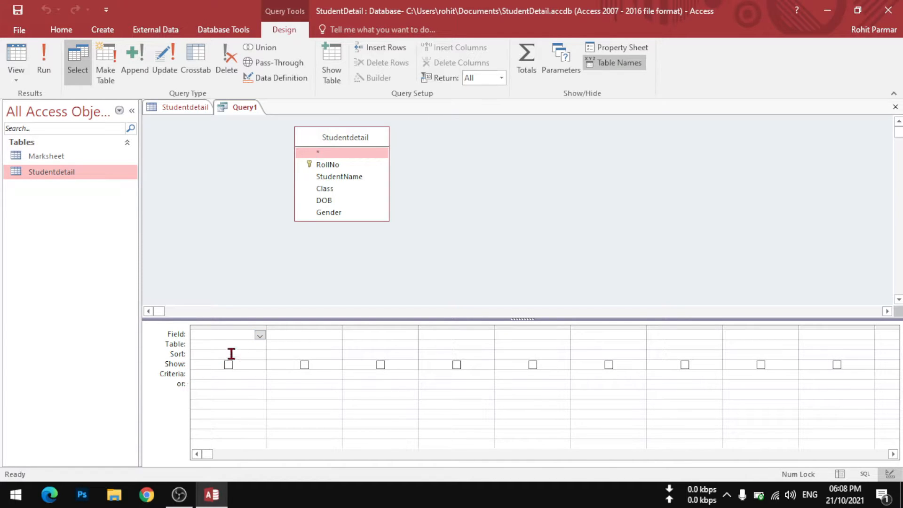
Add the RollNo, StudentName and Gender fields to the first three columns of the query design grid.
left_click(259, 335)
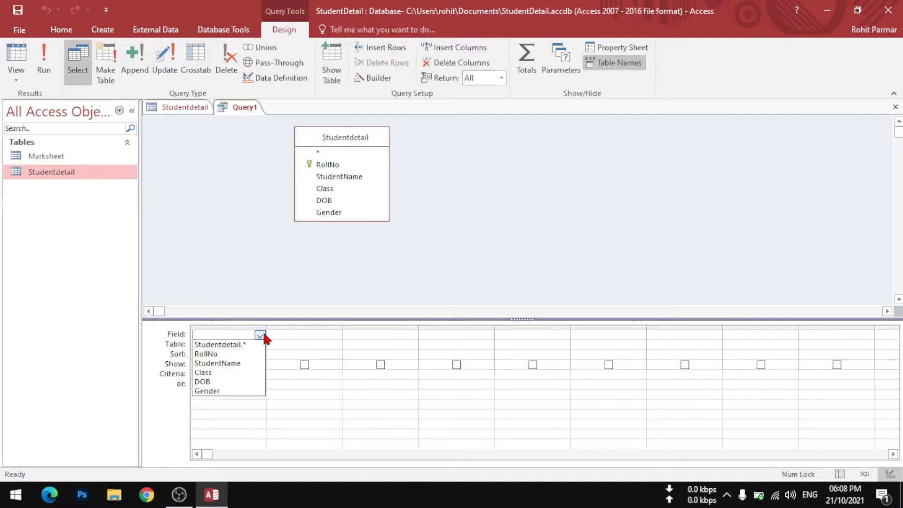
left_click(228, 354)
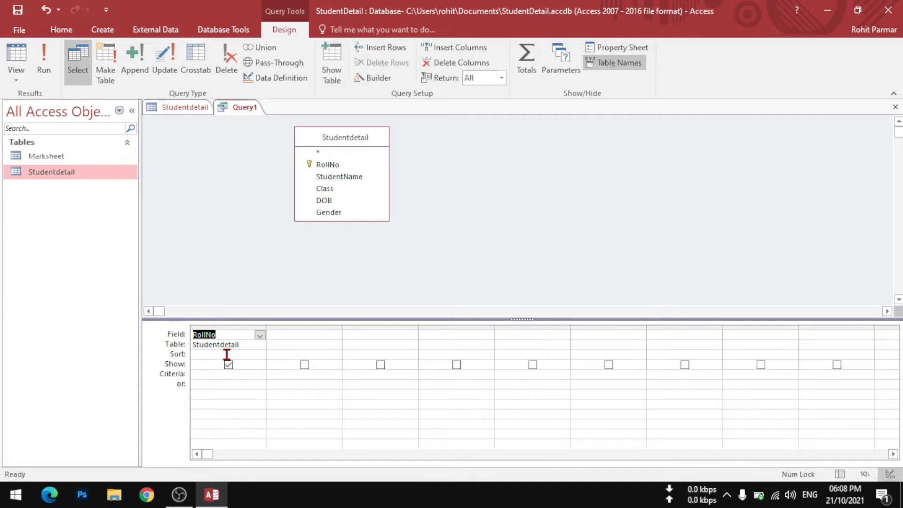
left_click(303, 335)
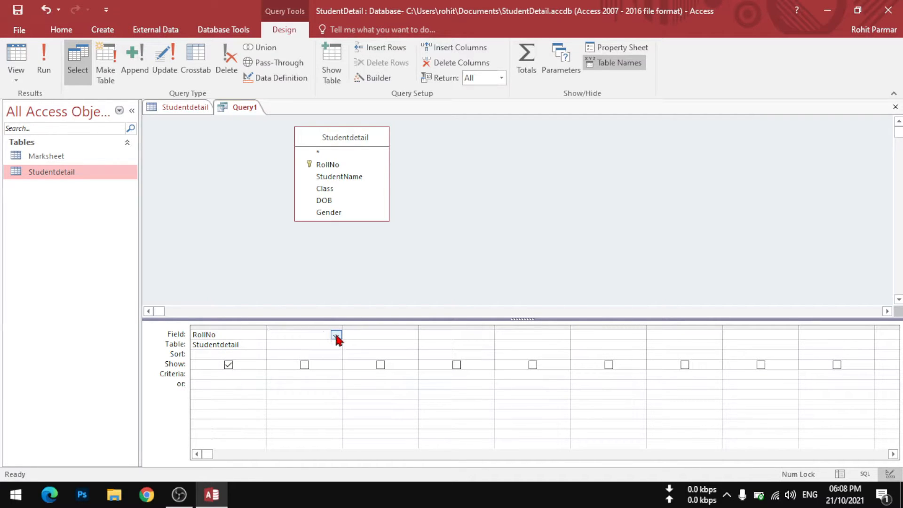
left_click(336, 335)
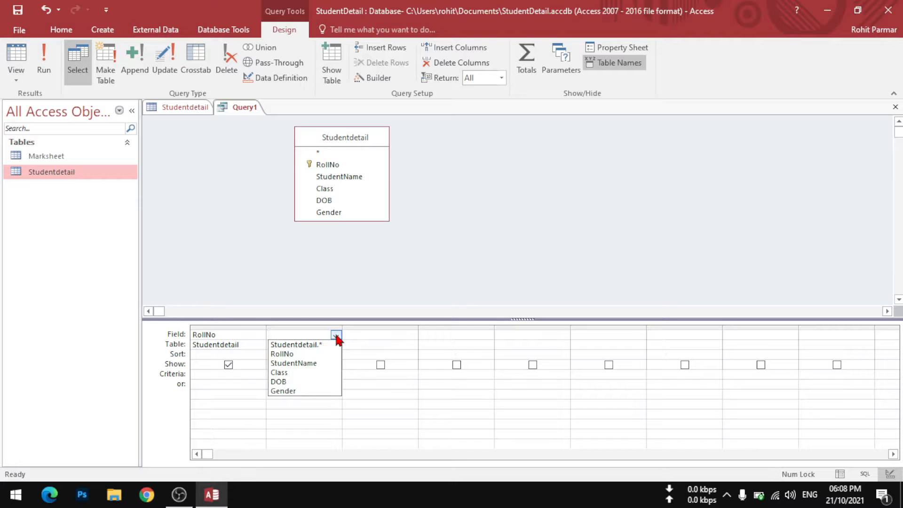
left_click(316, 364)
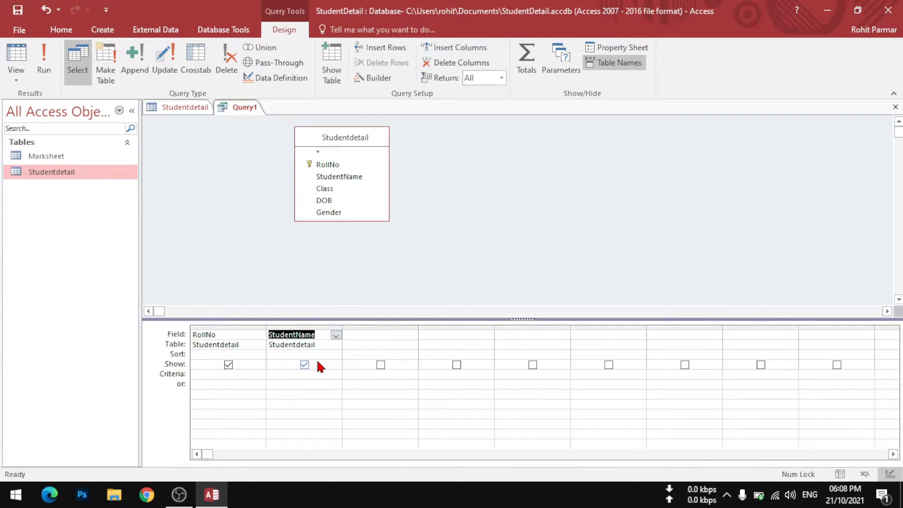
left_click(379, 335)
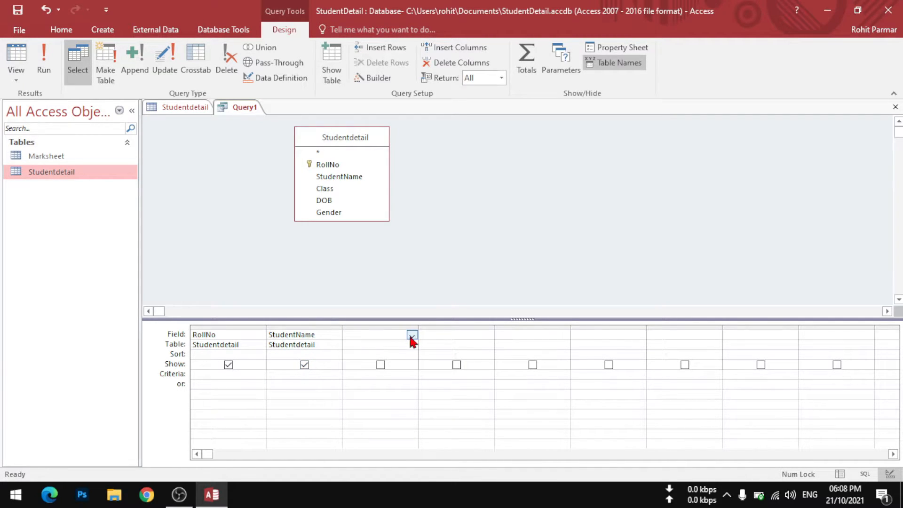
left_click(412, 336)
left_click(373, 388)
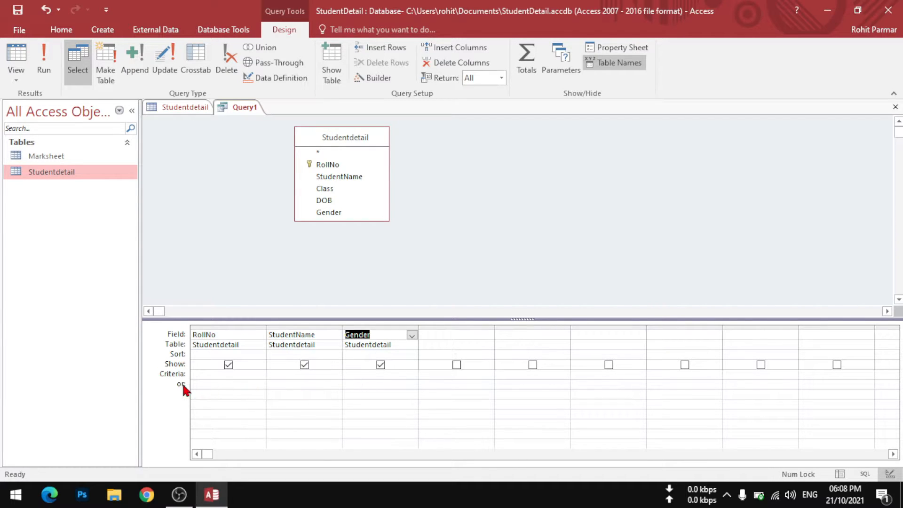
Set the query criteria for the Gender field to 'F'.
left_click(361, 372)
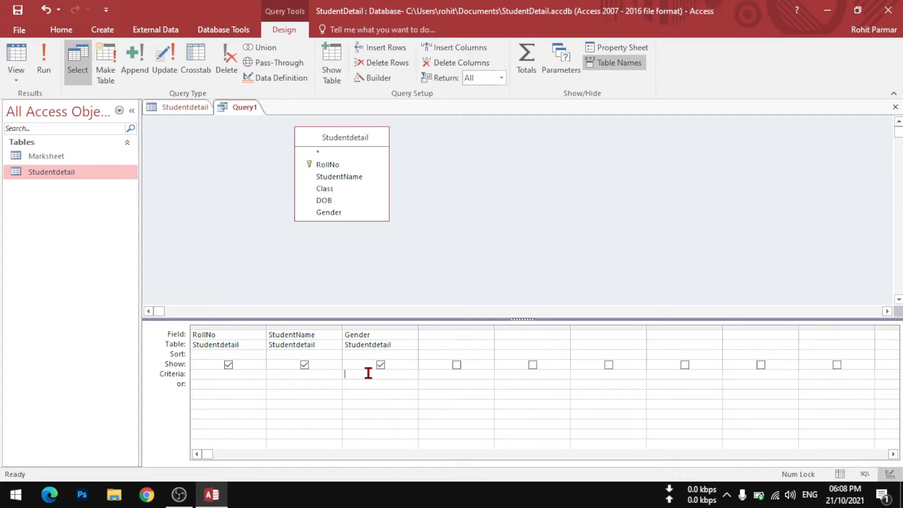
type("'")
type("F")
Save the query as SingleQuery and run it.
key("ctrl+s")
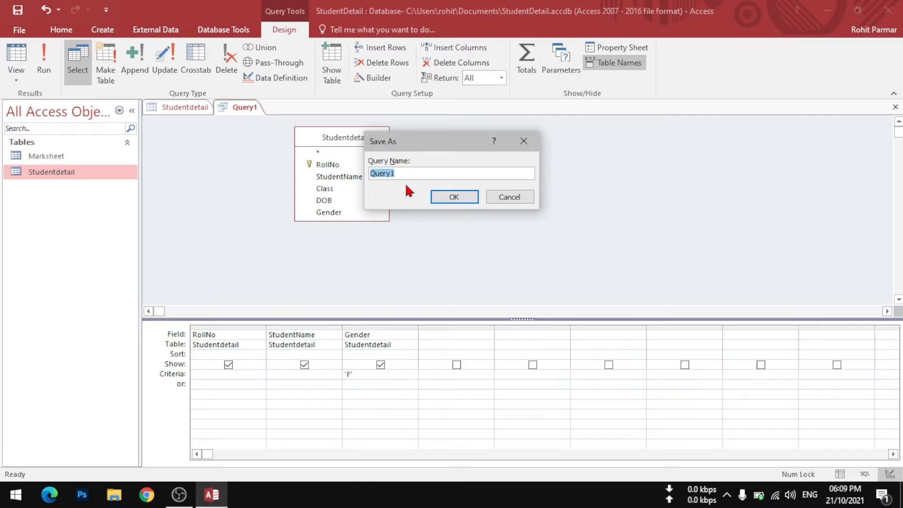
type("SingleQuery")
left_click(440, 200)
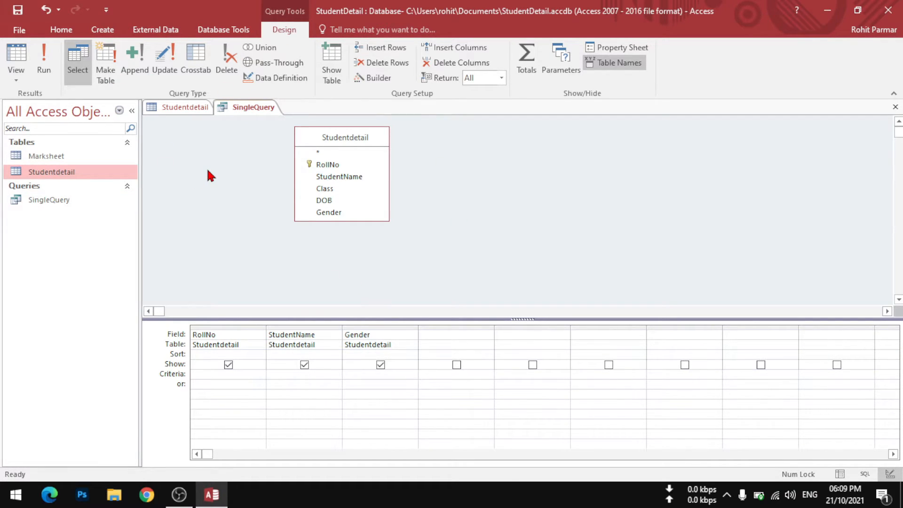
left_click(45, 66)
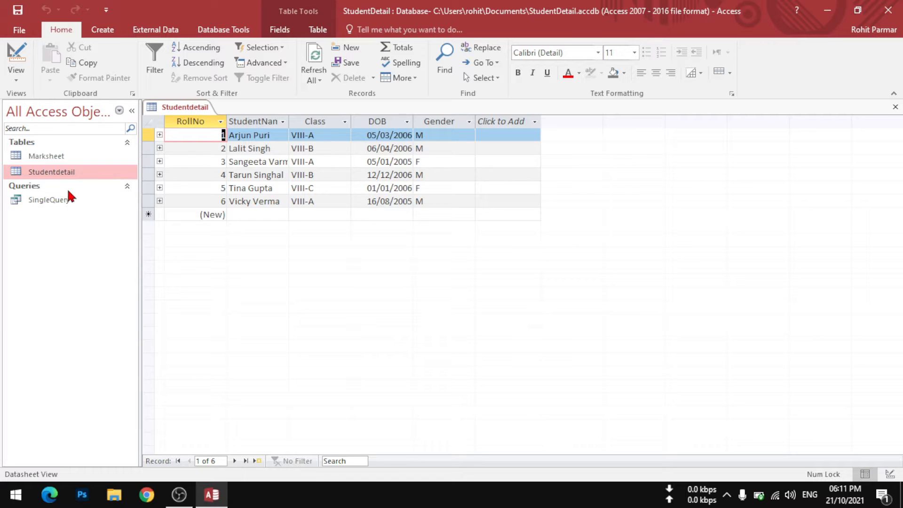
Create another query in design view using the Studentdetail table as its source.
left_click(110, 32)
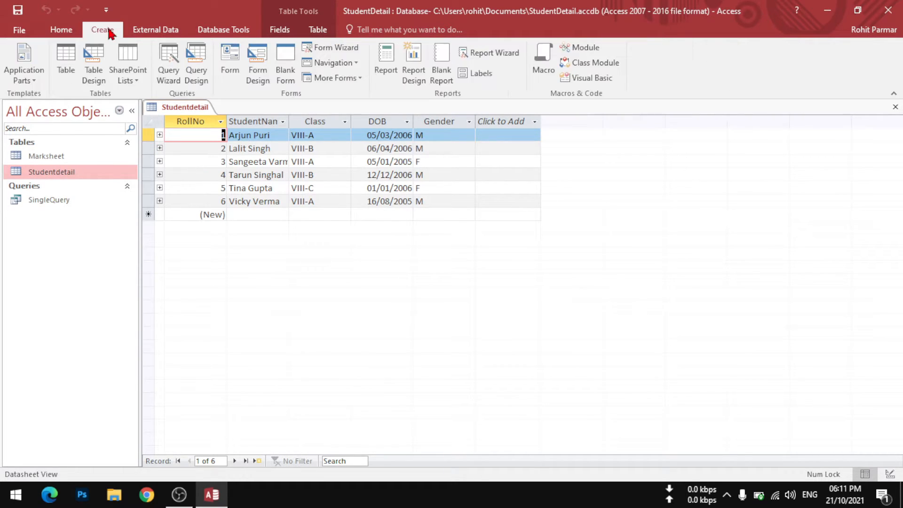
left_click(200, 81)
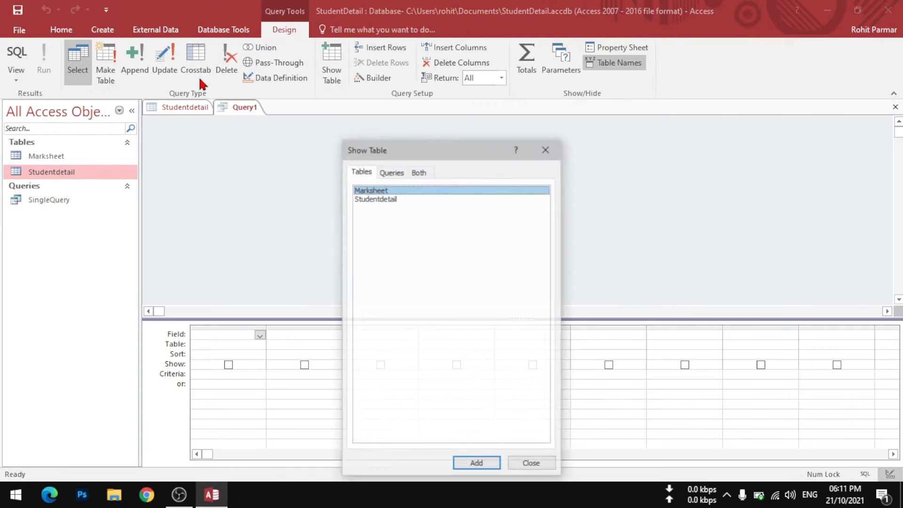
left_click_drag(424, 152, 459, 90)
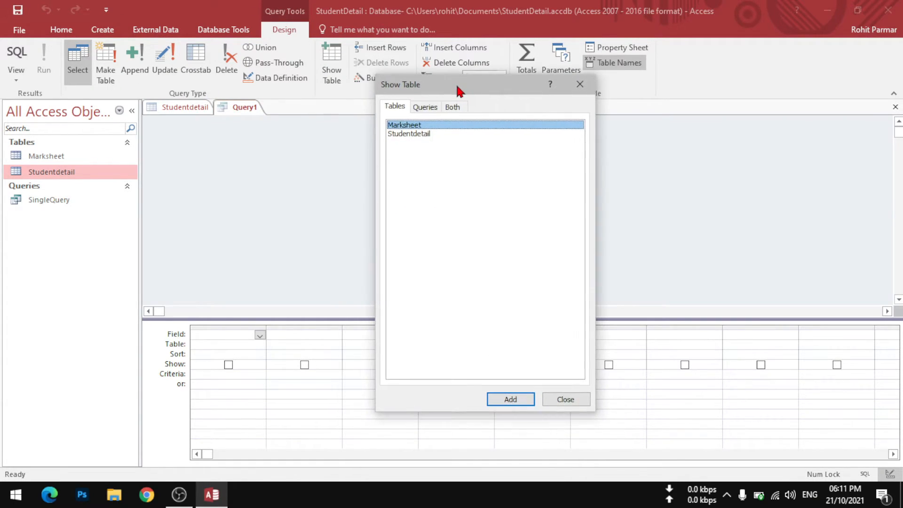
left_click(420, 135)
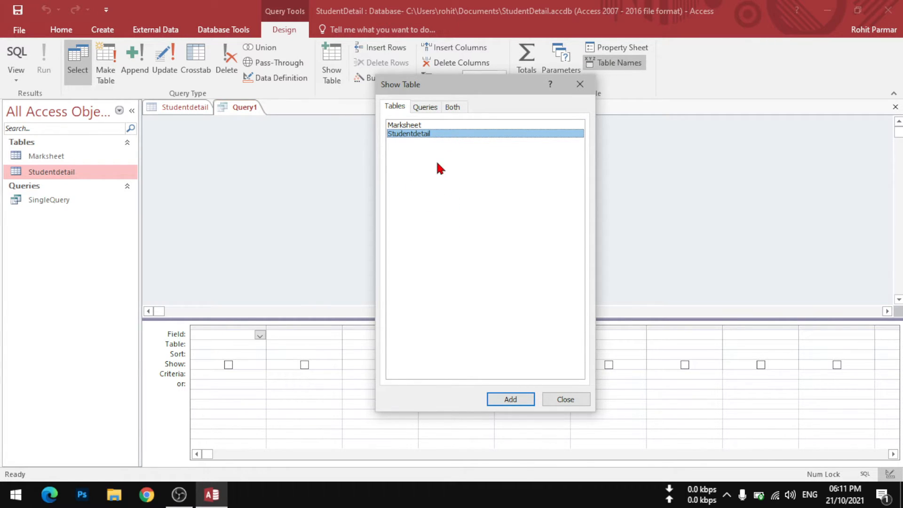
left_click(509, 401)
left_click(565, 400)
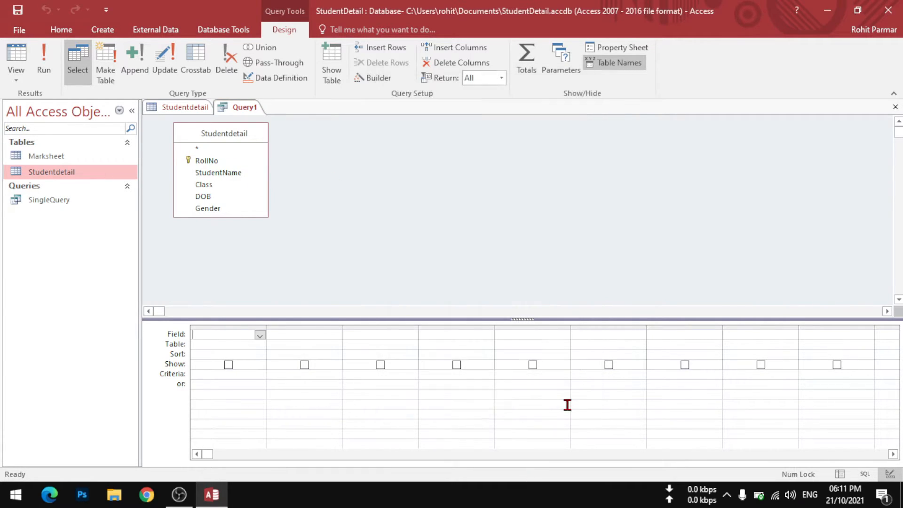
Add the StudentName, Class and Gender fields to the first three columns of the new query.
left_click(260, 335)
left_click(244, 362)
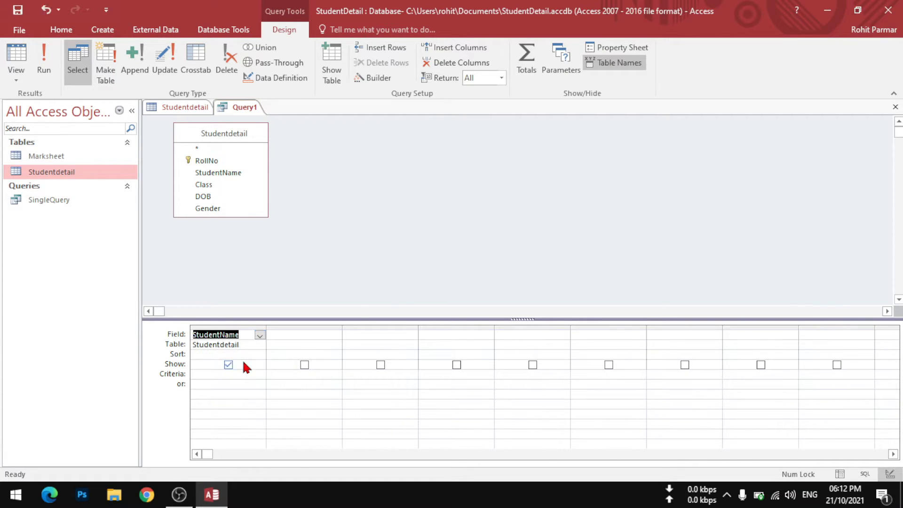
left_click(318, 335)
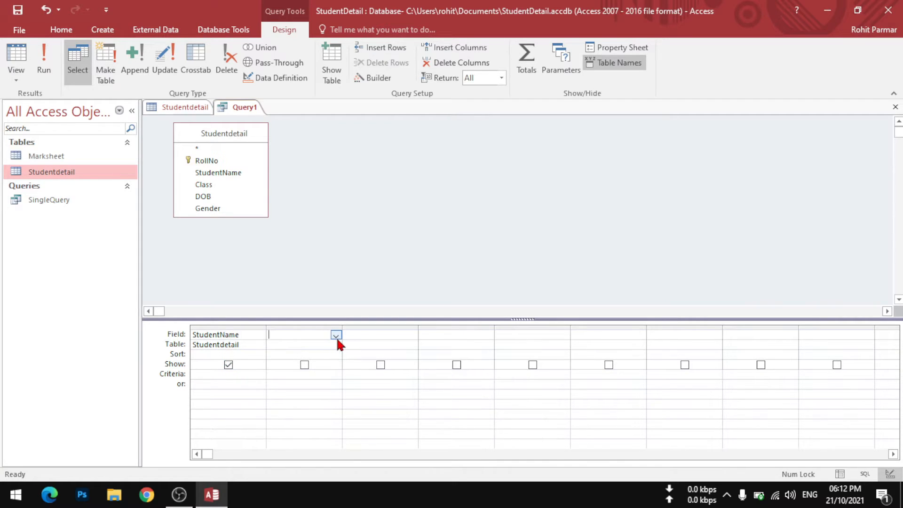
left_click(336, 335)
left_click(317, 371)
left_click(382, 336)
left_click(413, 335)
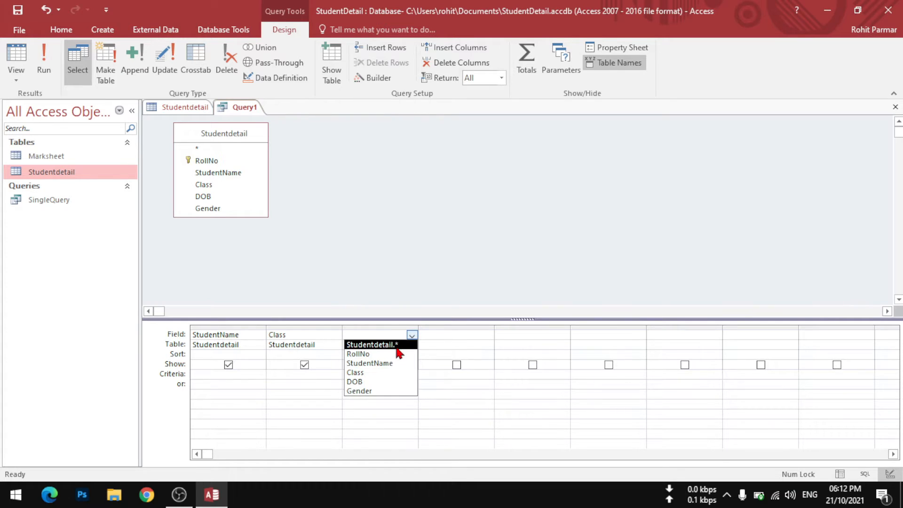
left_click(381, 392)
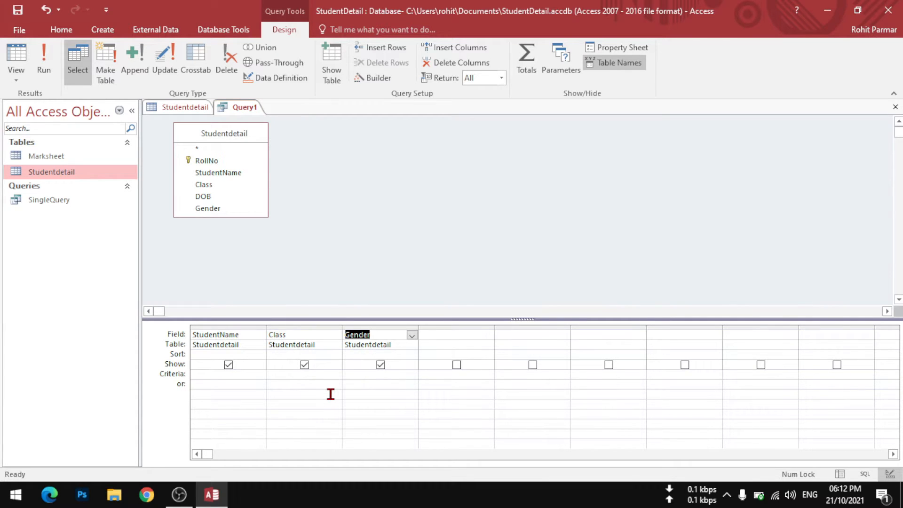
Set the criteria on the same row to 'VIII-A' for Class and 'M' for Gender.
left_click(290, 371)
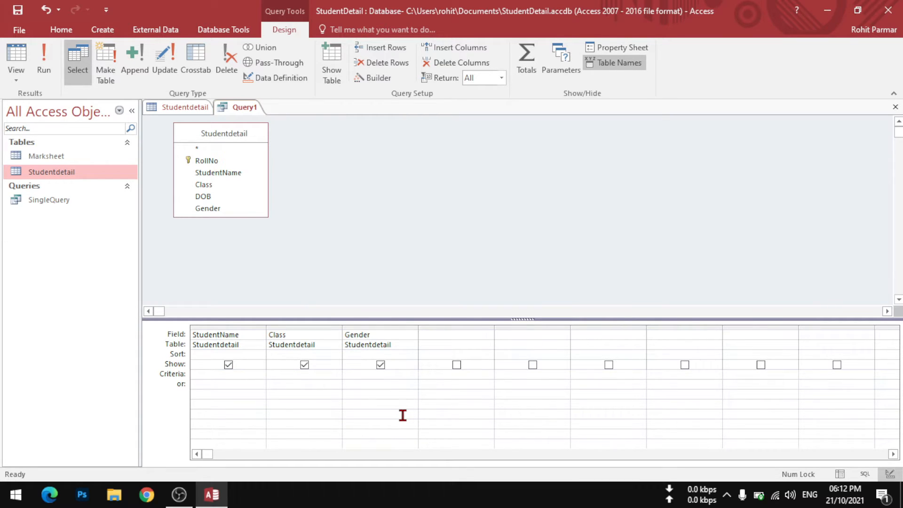
type("'VIII-A'")
left_click(381, 374)
type("'M'")
Save the two-condition query as AndQuery and run it.
key("ctrl+s")
type("And Q")
key("BackSpace")
key("BackSpace")
key("BackSpace")
type("dQuery")
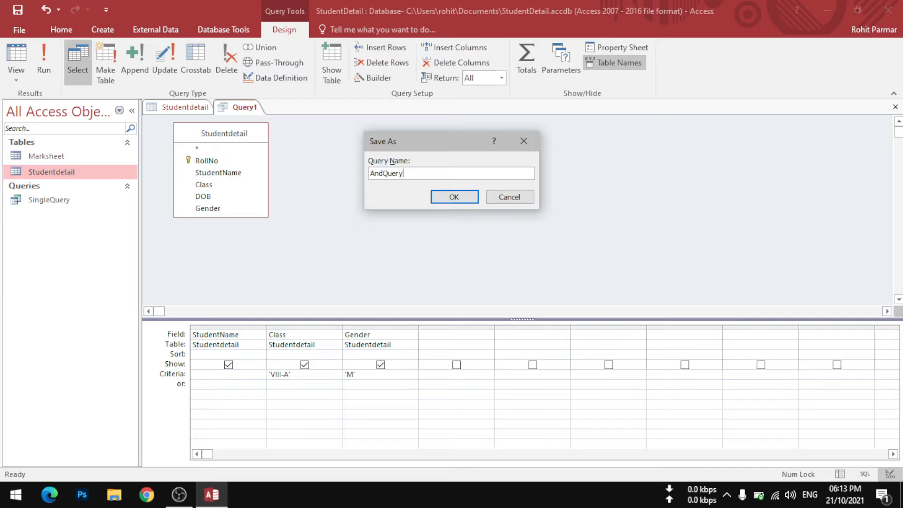
left_click(453, 197)
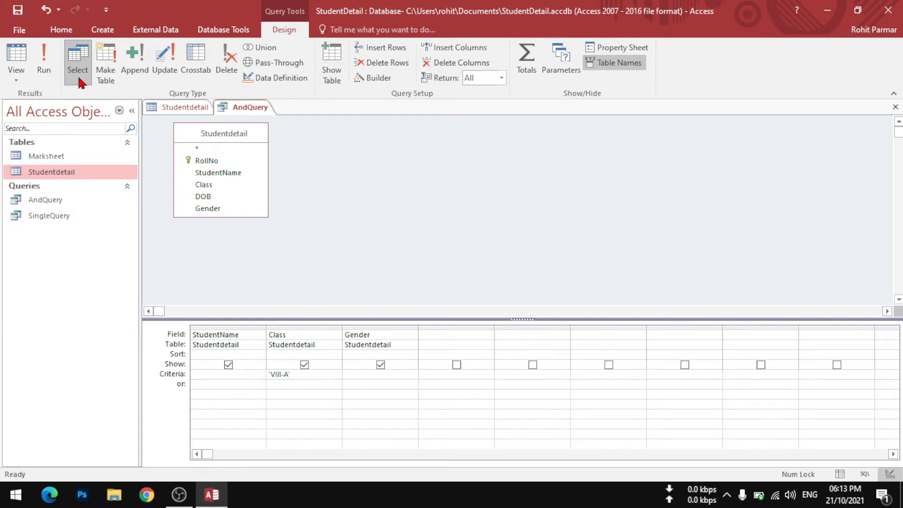
left_click(40, 66)
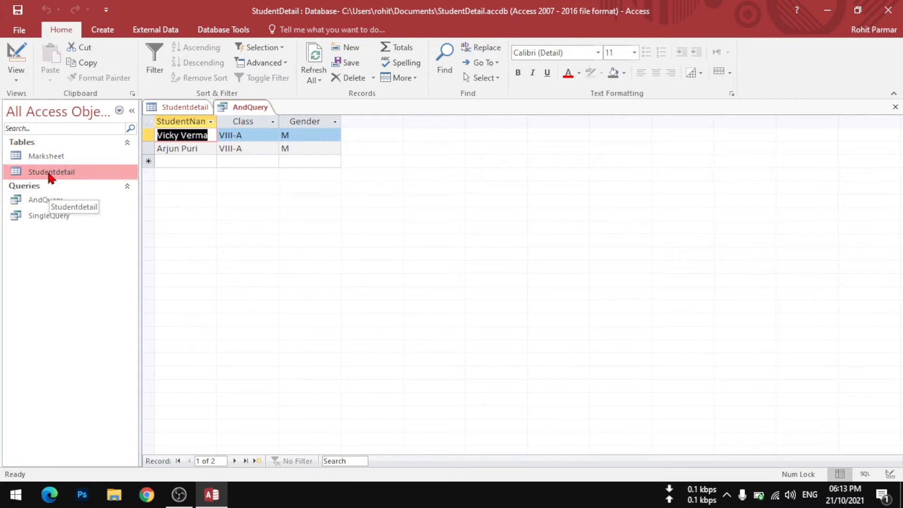
Create a third query in design view with the Studentdetail table as its source.
left_click(101, 30)
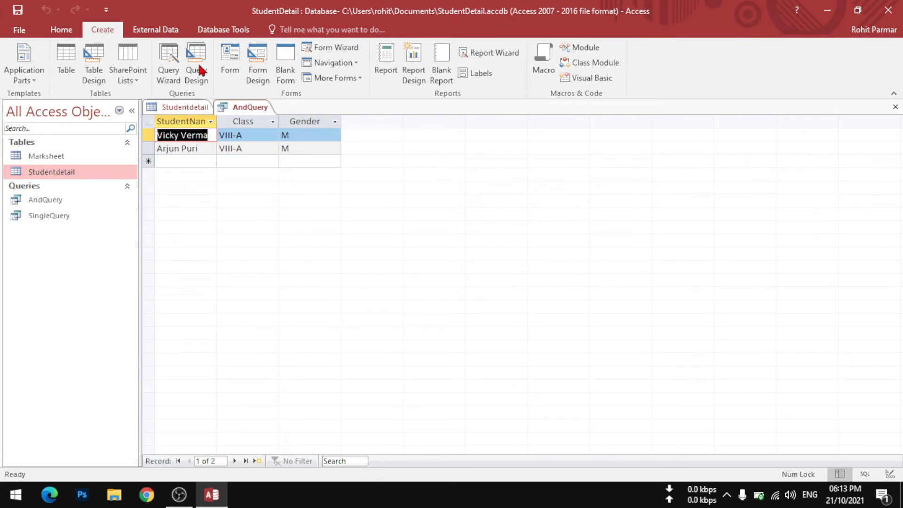
left_click(189, 79)
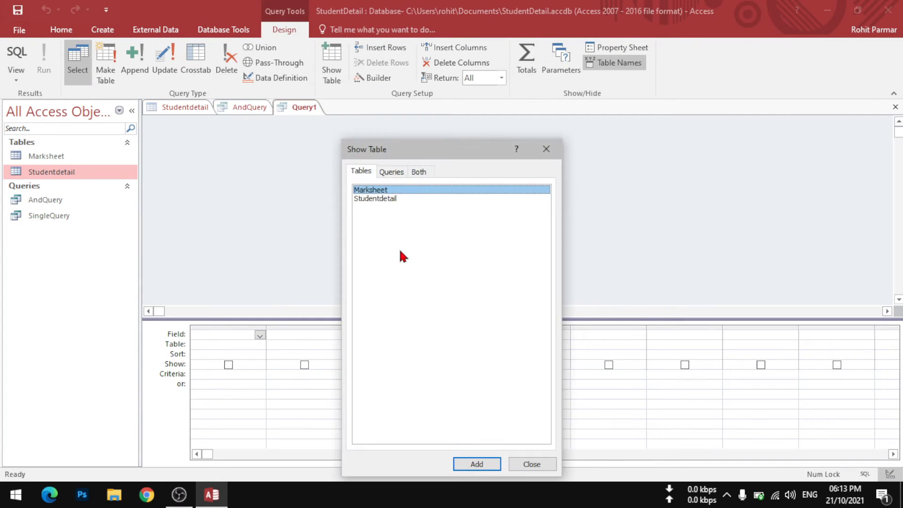
left_click_drag(436, 157, 451, 89)
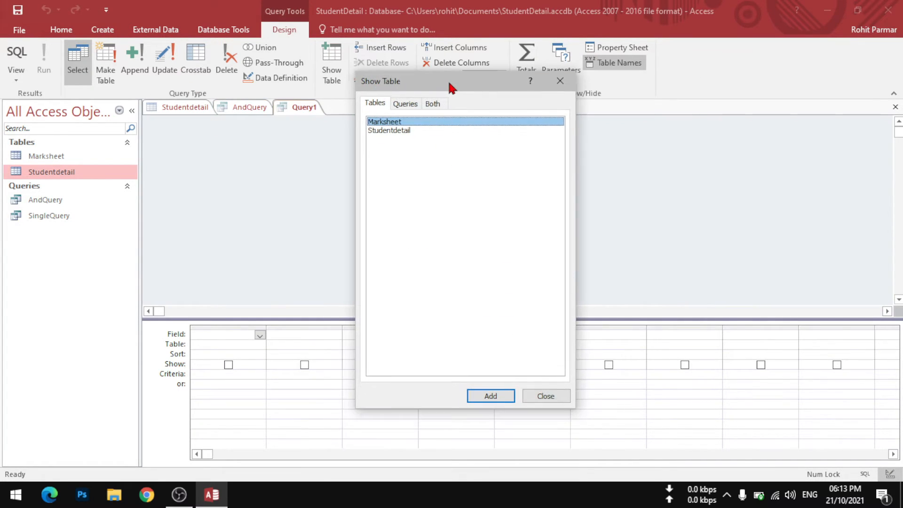
left_click(396, 132)
left_click(490, 396)
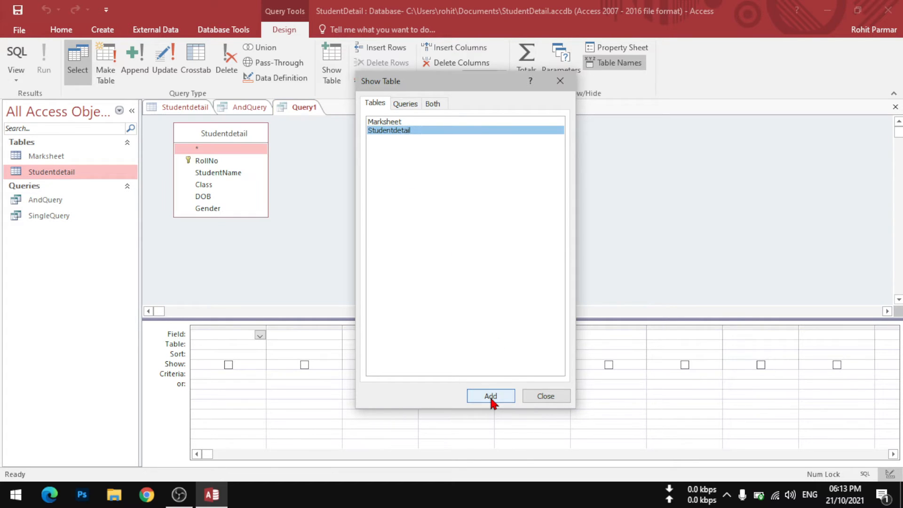
left_click(545, 394)
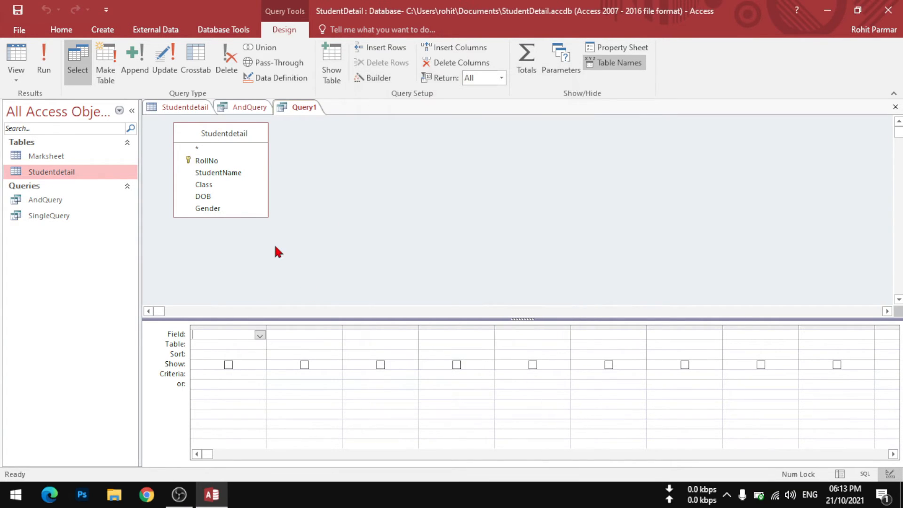
Add StudentName, Class and Gender, in that order, as the output fields of the new query.
left_click(259, 335)
left_click(241, 363)
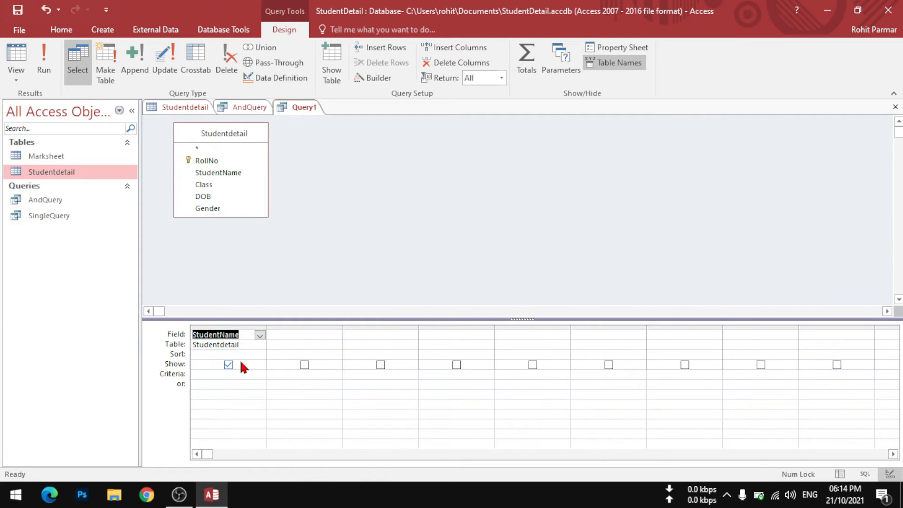
left_click(328, 334)
left_click(336, 335)
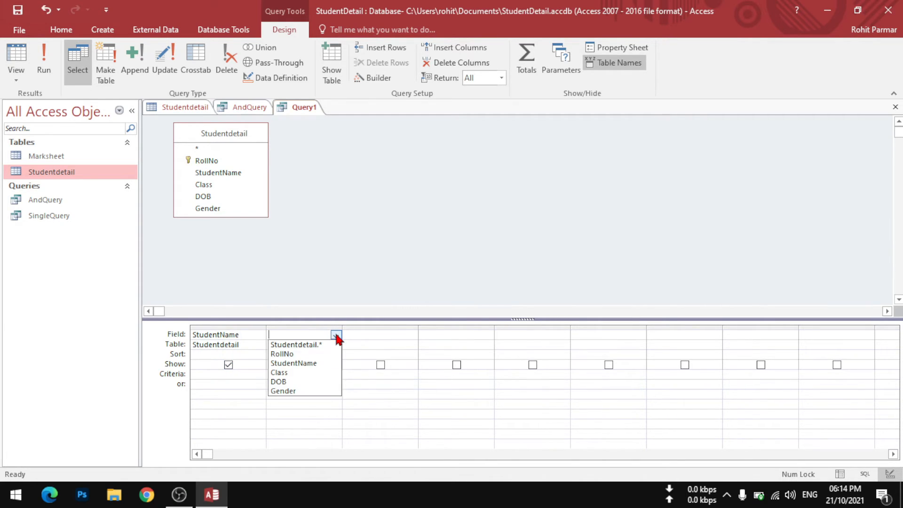
left_click(310, 373)
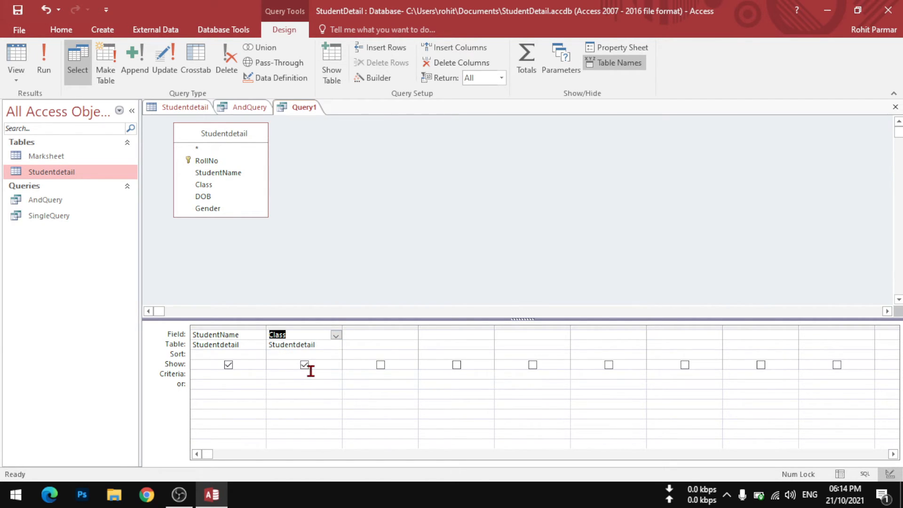
left_click(381, 334)
left_click(411, 336)
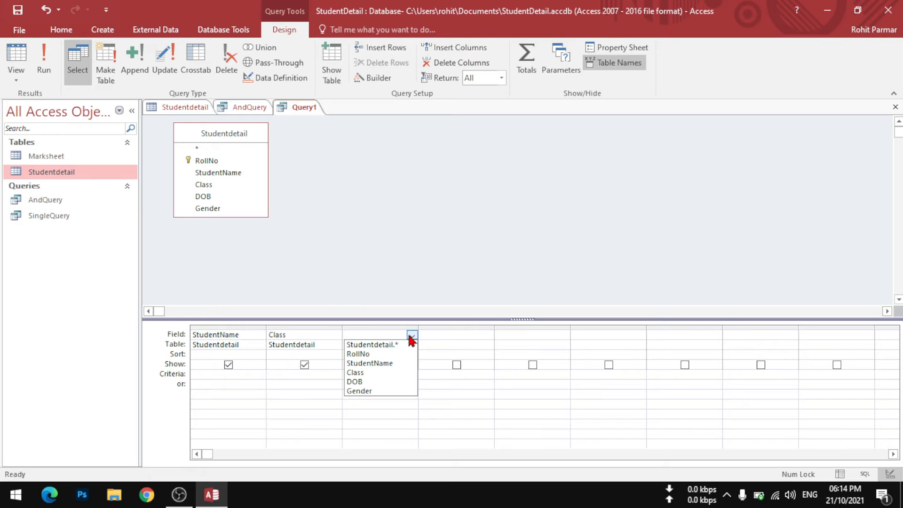
left_click(372, 391)
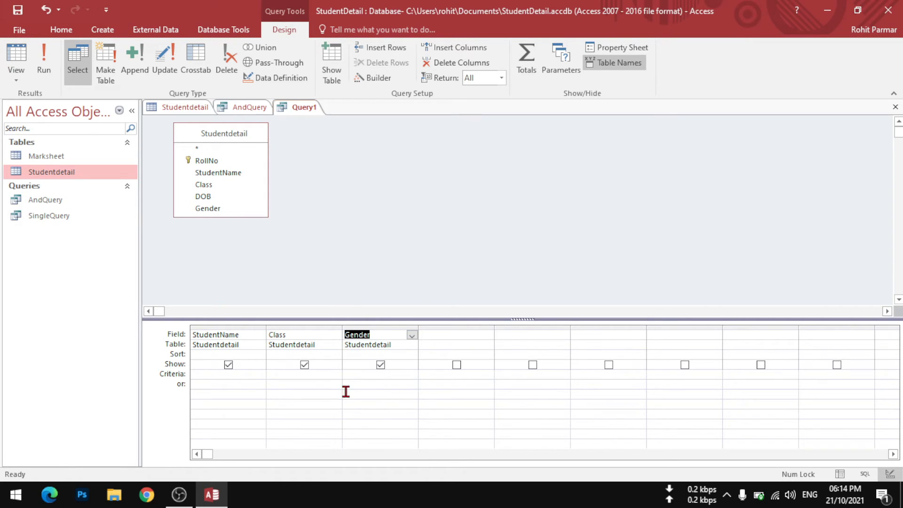
Enter 'VIII-A' as the Class criterion and 'M' for Gender on the separate "or" row.
left_click(308, 375)
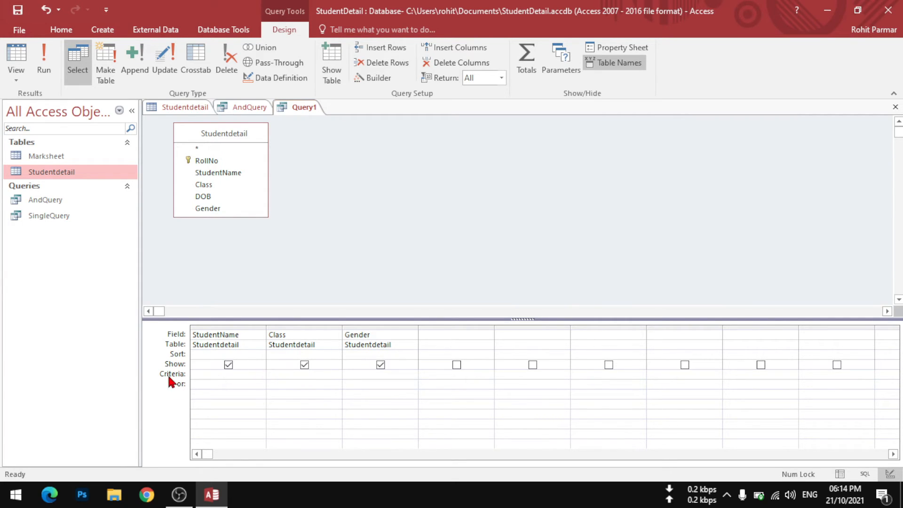
left_click(283, 378)
type("\"")
type("V")
type("II")
type("I-A")
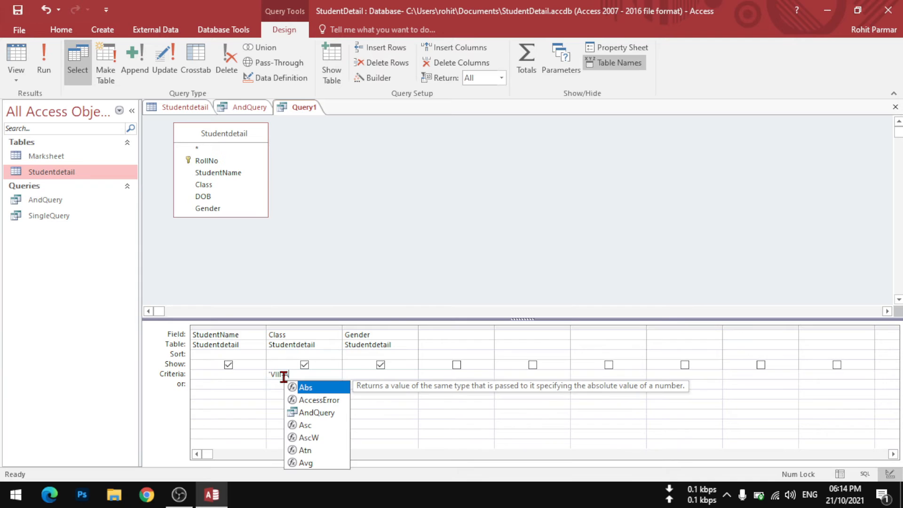
type("'")
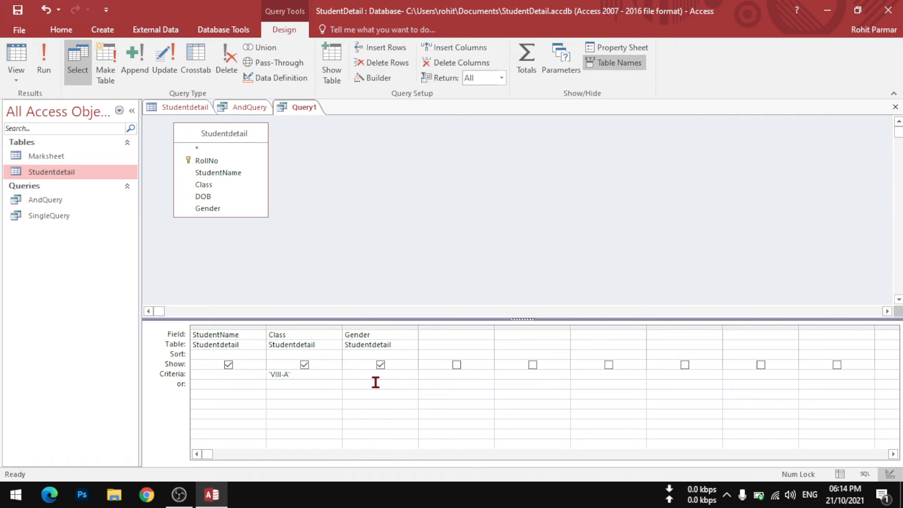
type("'M'")
Save the either-condition query under the name ORQuery.
key("ctrl+s")
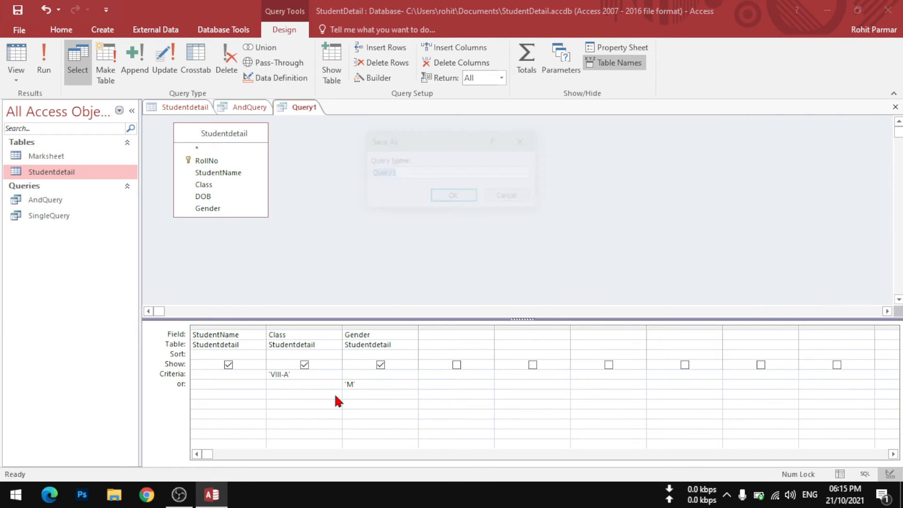
type("OR")
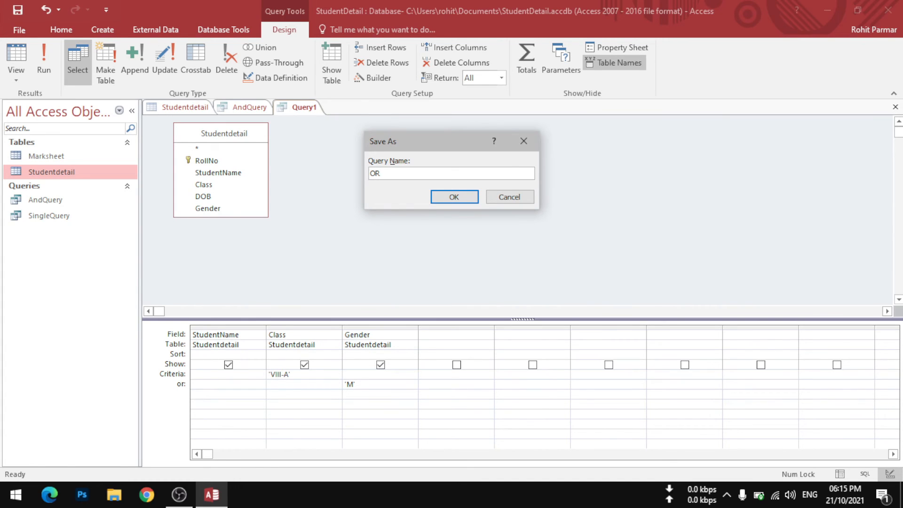
type("Query")
left_click(461, 196)
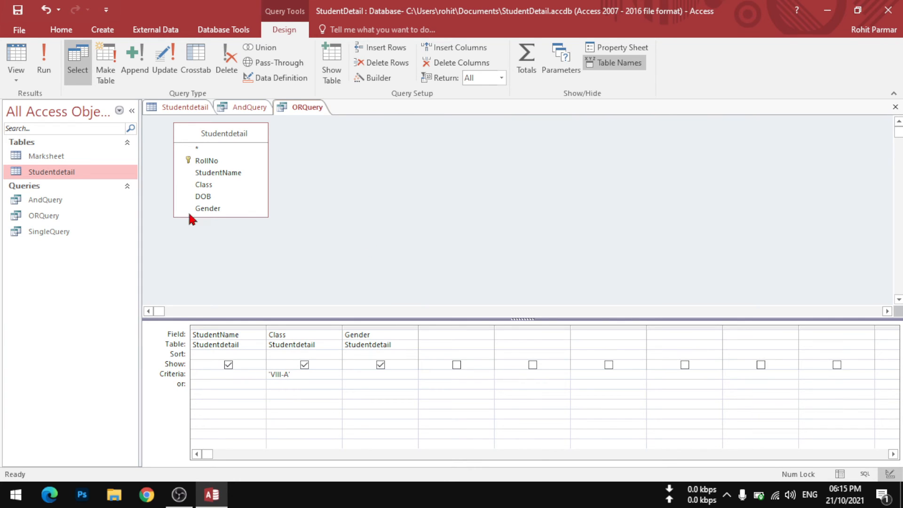
Run ORQuery and compare its resulting records with those of AndQuery.
left_click(49, 214)
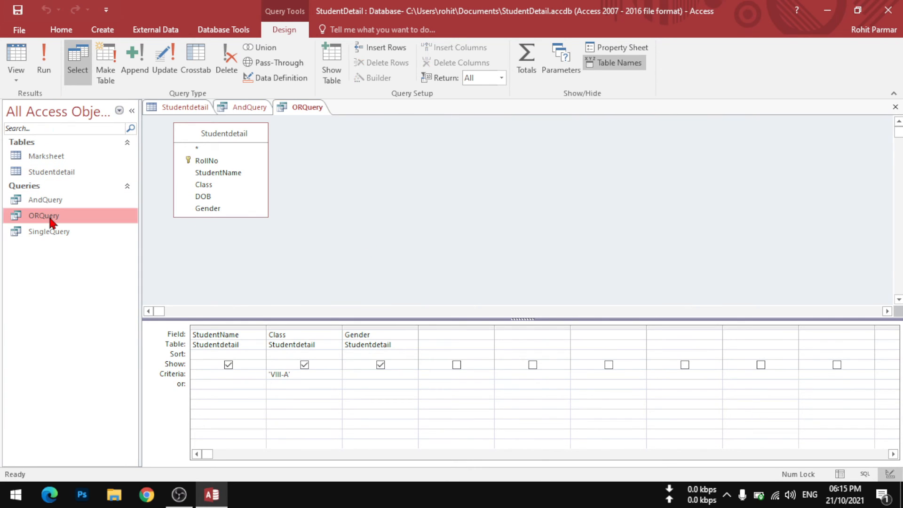
left_click(44, 73)
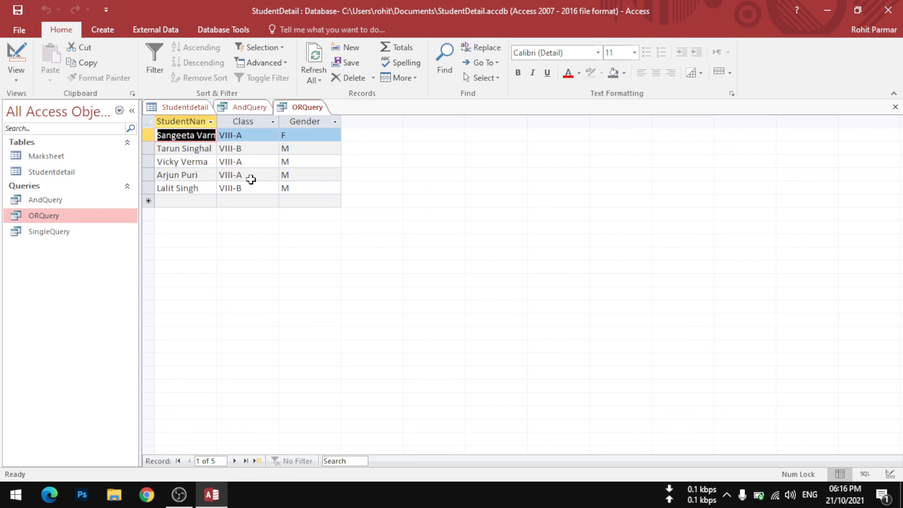
left_click(250, 107)
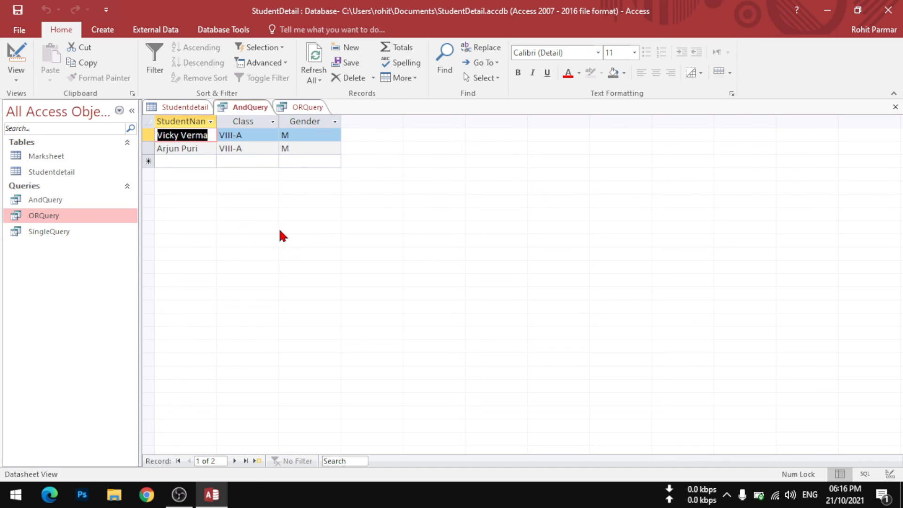
left_click(299, 107)
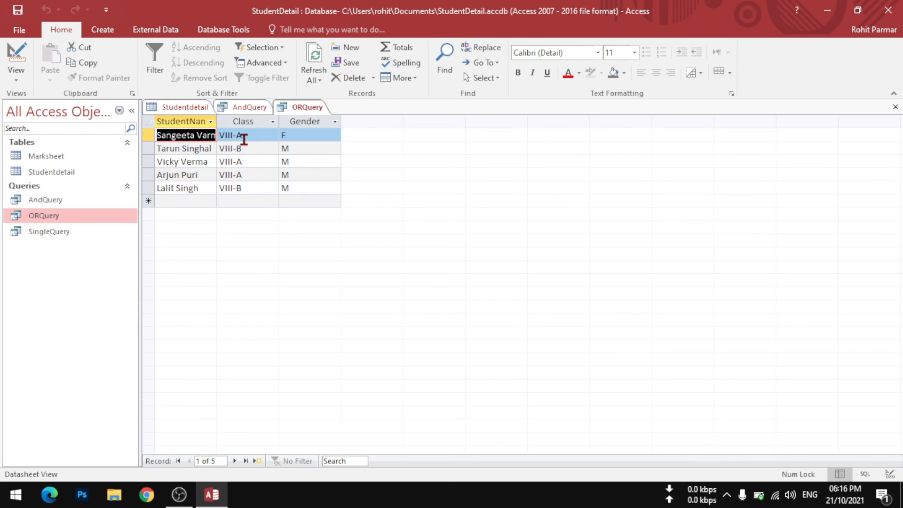